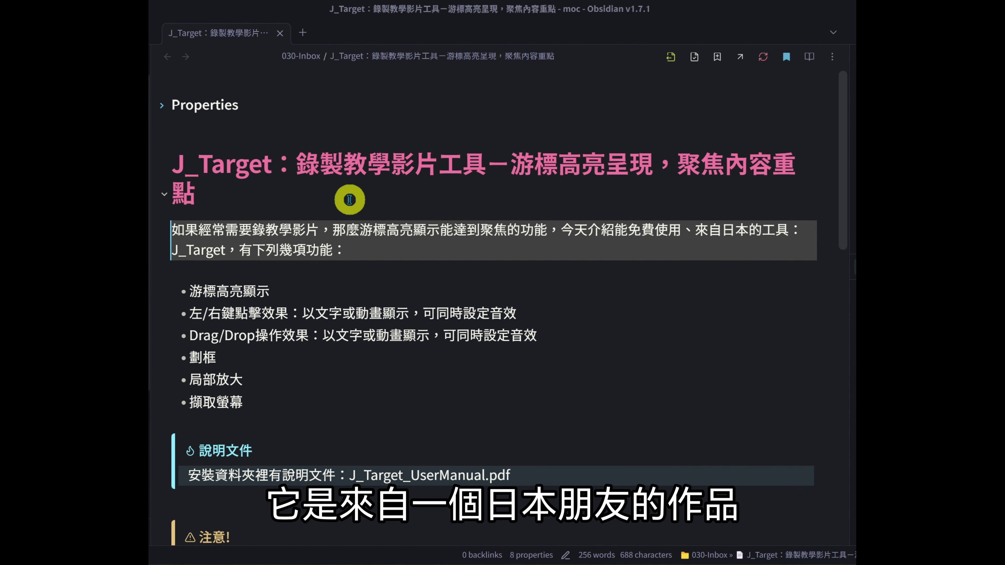
Underline the Drag/Drop effect entry and its description in the note's feature list with the on-screen drawing tool.
scroll(469, 293, down, 2)
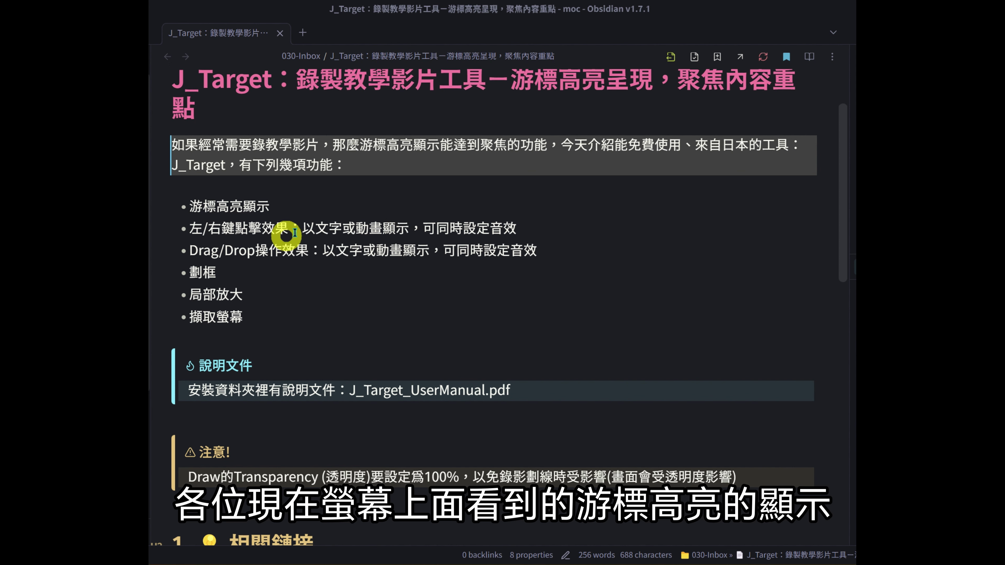
click(333, 201)
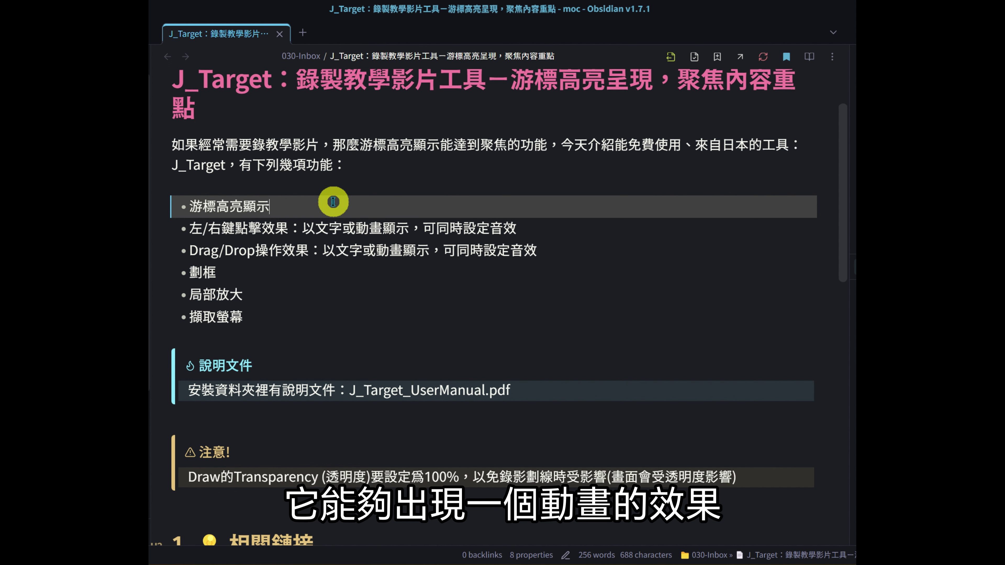
drag(190, 266, 301, 268)
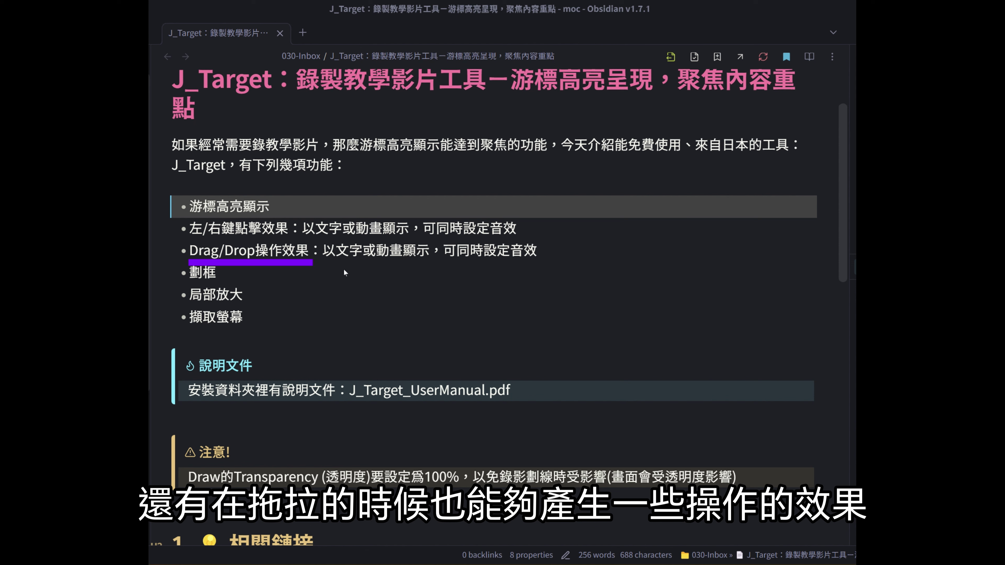
drag(367, 262, 548, 262)
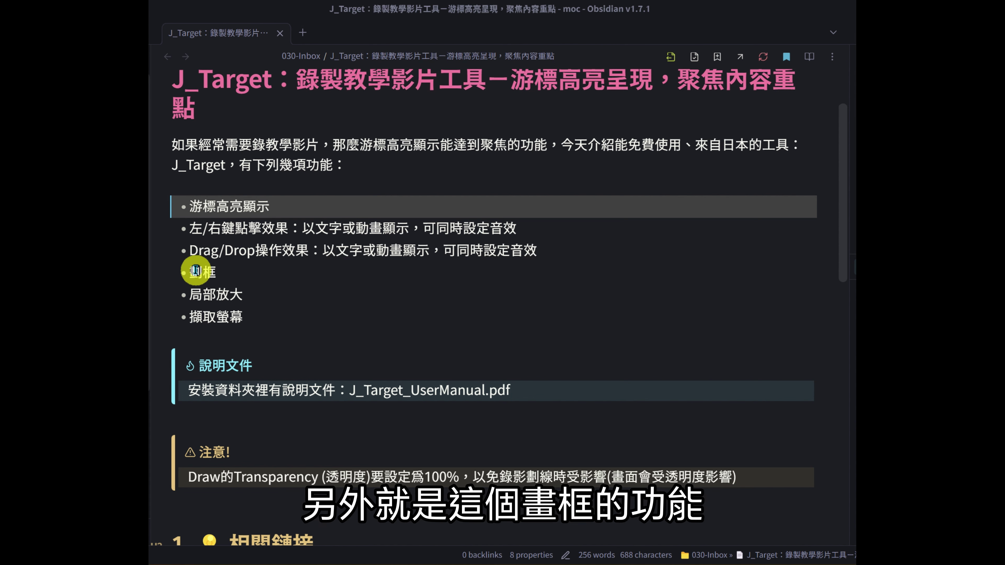
Draw rectangular frames around the frame-drawing entry and the whole feature list, then clear the drawings.
drag(229, 258, 334, 287)
mouse_move(183, 185)
mouse_down()
mouse_move(250, 350)
mouse_move(570, 344)
mouse_up()
drag(230, 197, 561, 331)
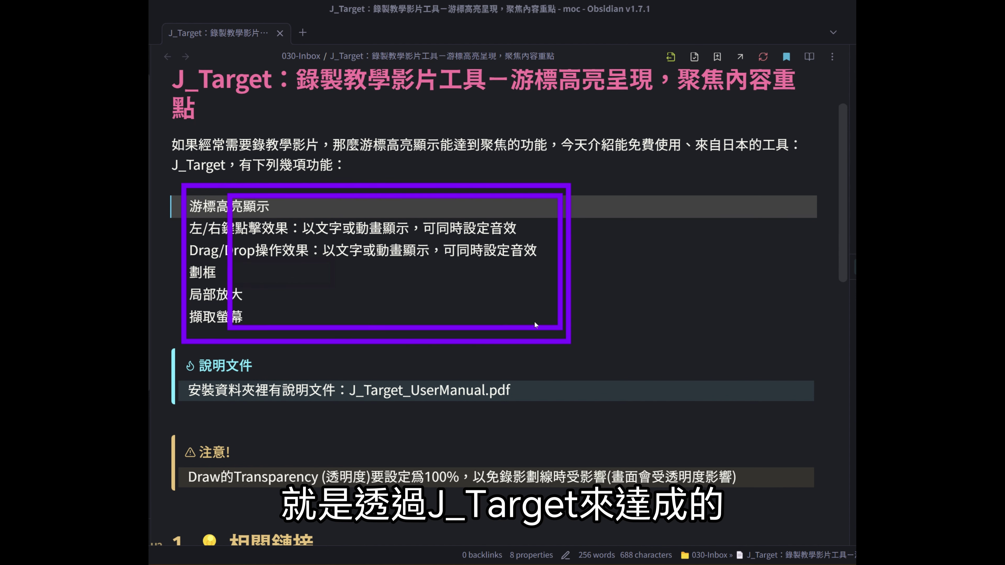
drag(342, 217, 534, 289)
right_click(534, 289)
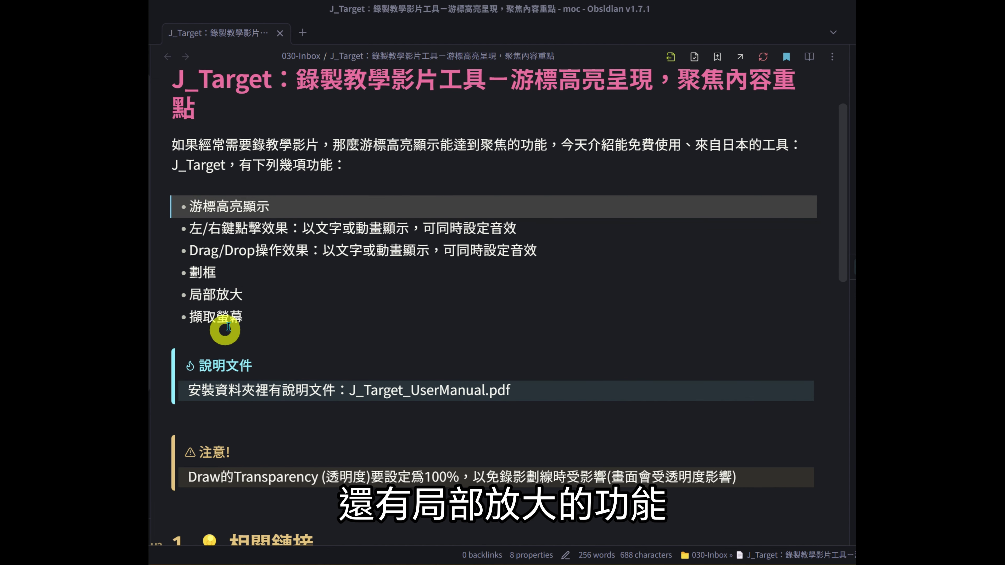
Magnify part of the feature list with the screen magnifier and close it again.
key(ctrl+shift+z)
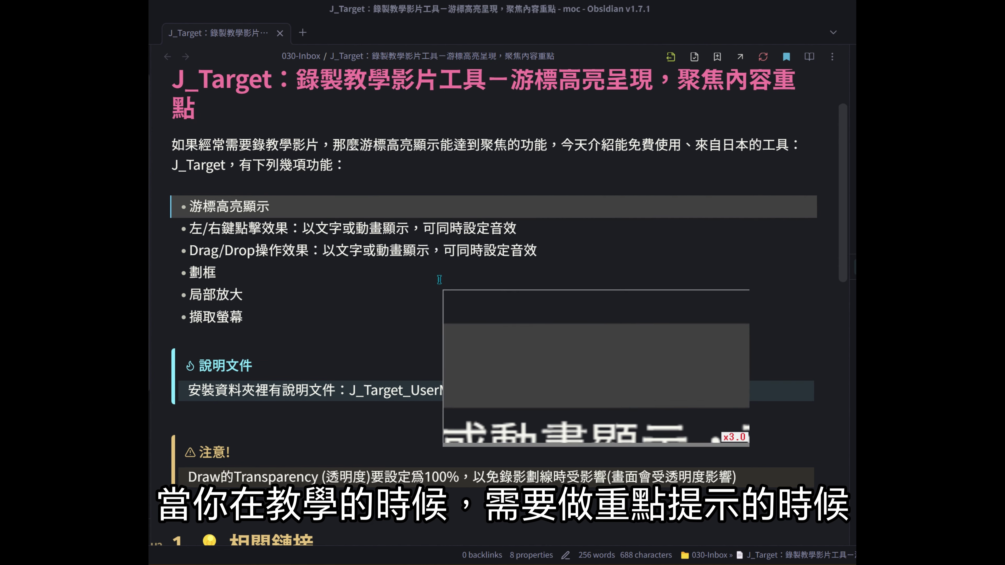
key(ctrl+shift+z)
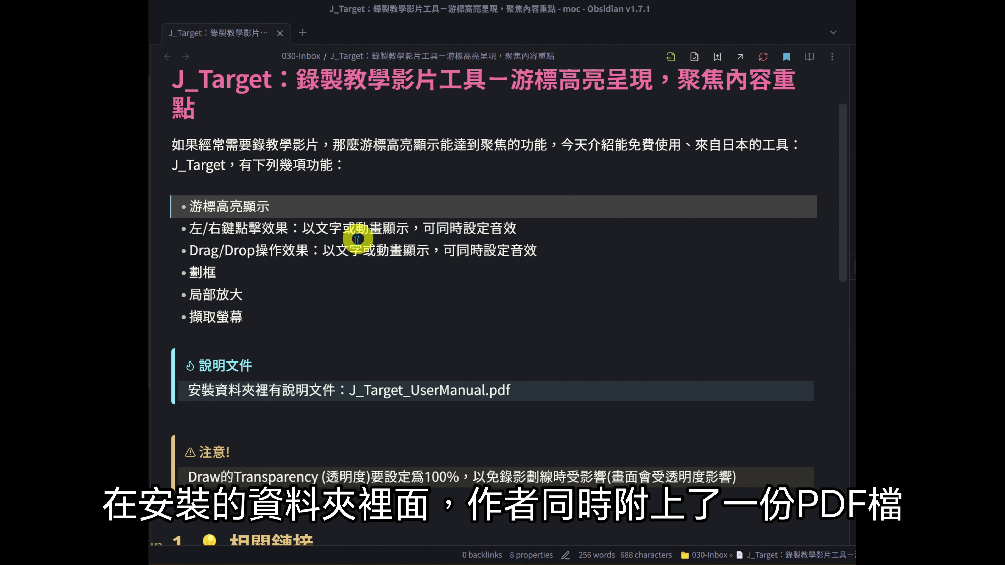
Underline J_Target_UserManual.pdf in the note's documentation section and draw a frame around it.
drag(337, 396, 460, 405)
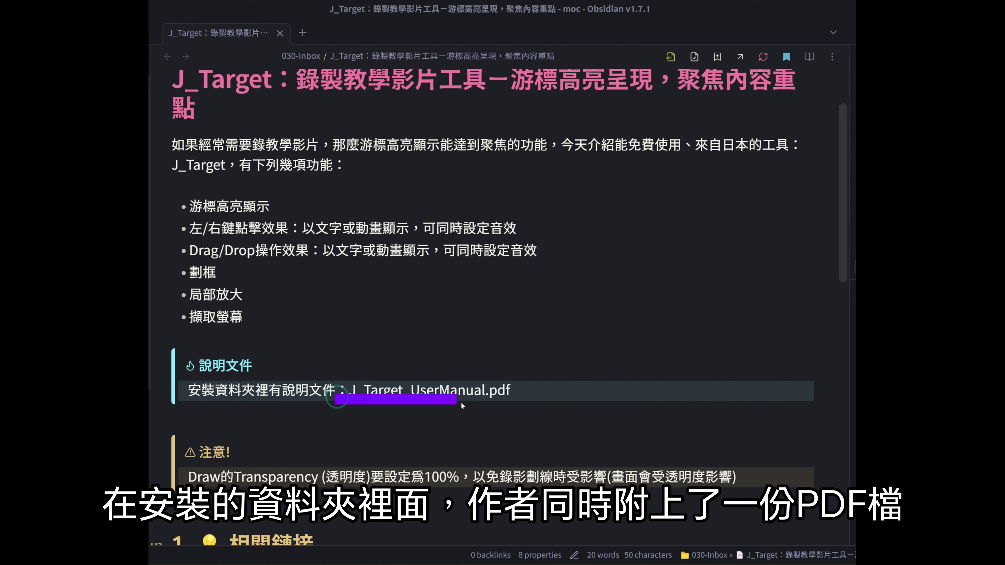
drag(528, 401, 528, 400)
drag(347, 345, 524, 424)
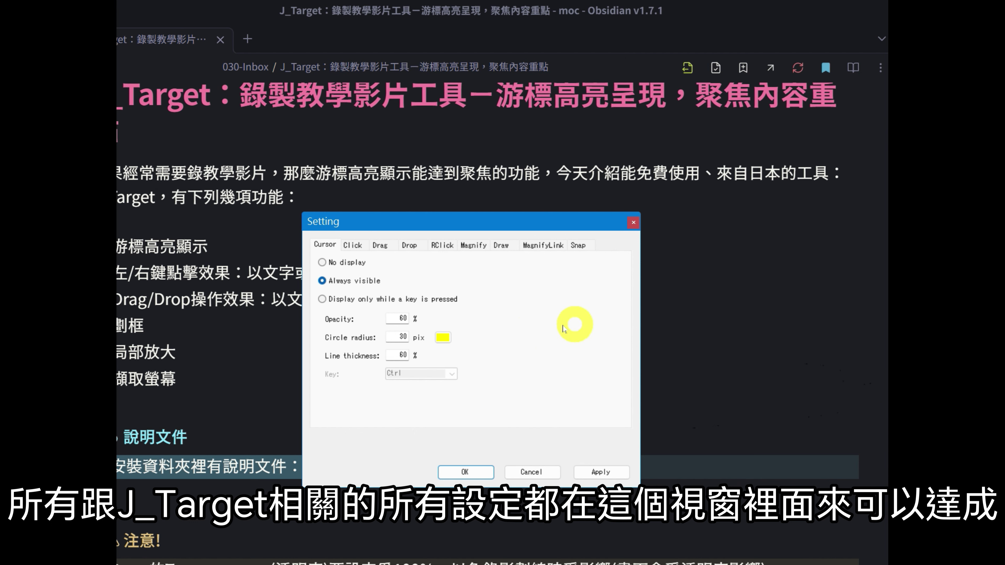
Set the cursor highlight's line thickness to 100%, apply it and test the highlight over the note.
click(352, 245)
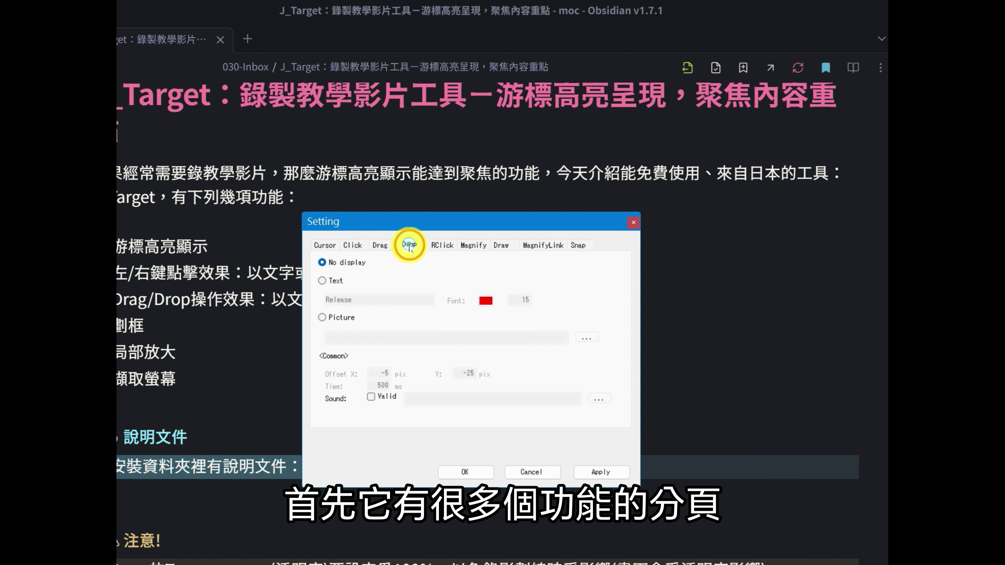
click(325, 244)
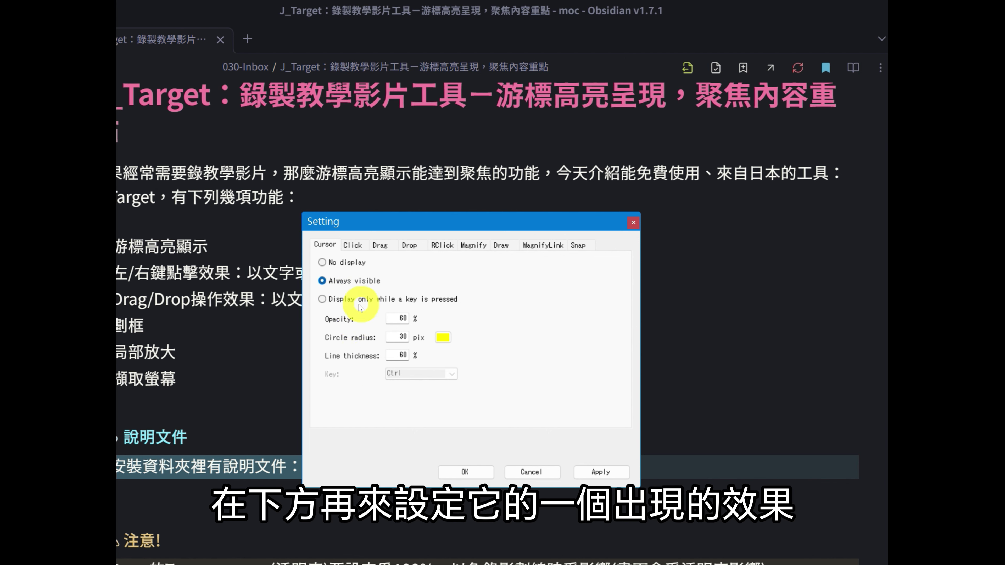
key(Tab)
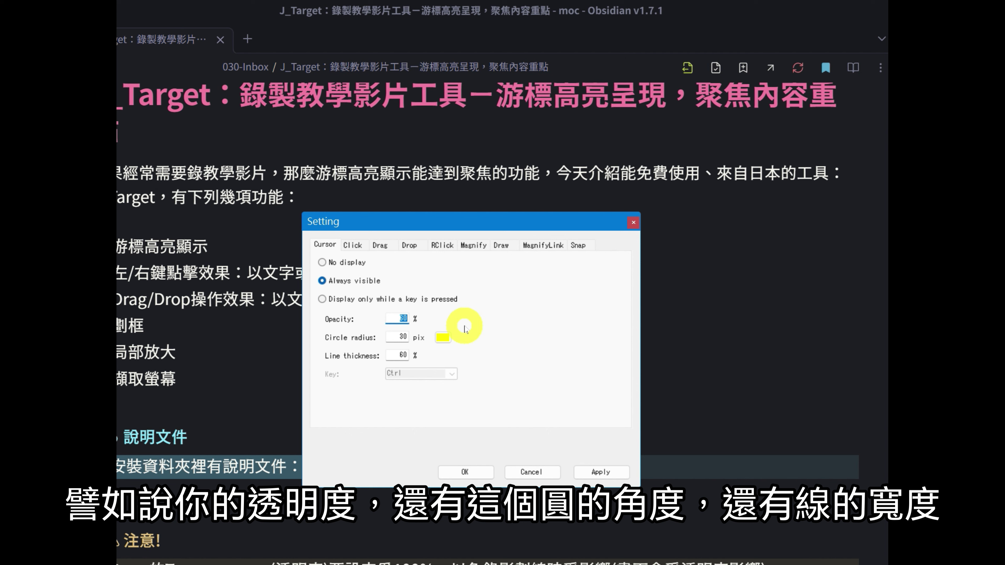
drag(392, 336, 422, 348)
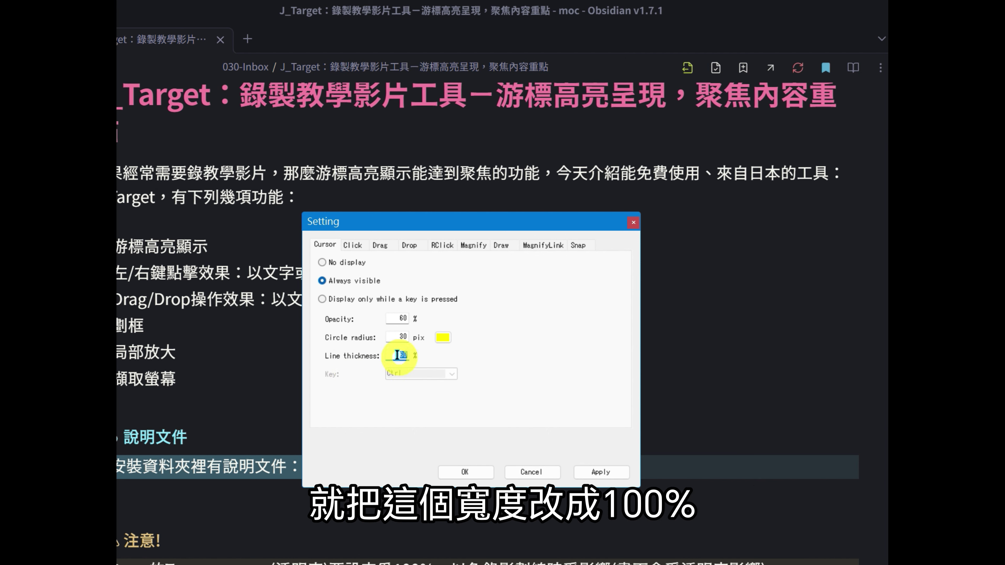
text(100)
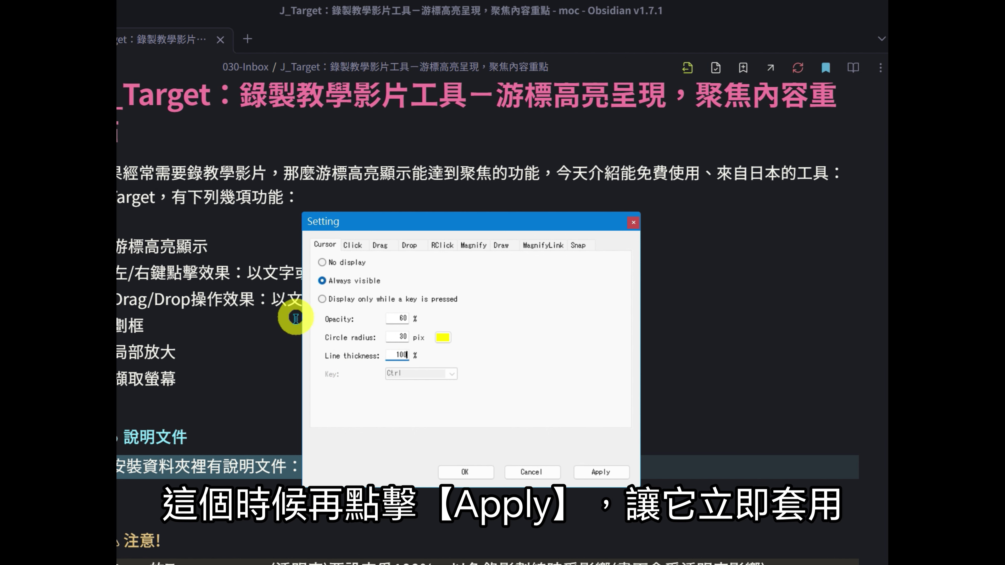
click(602, 477)
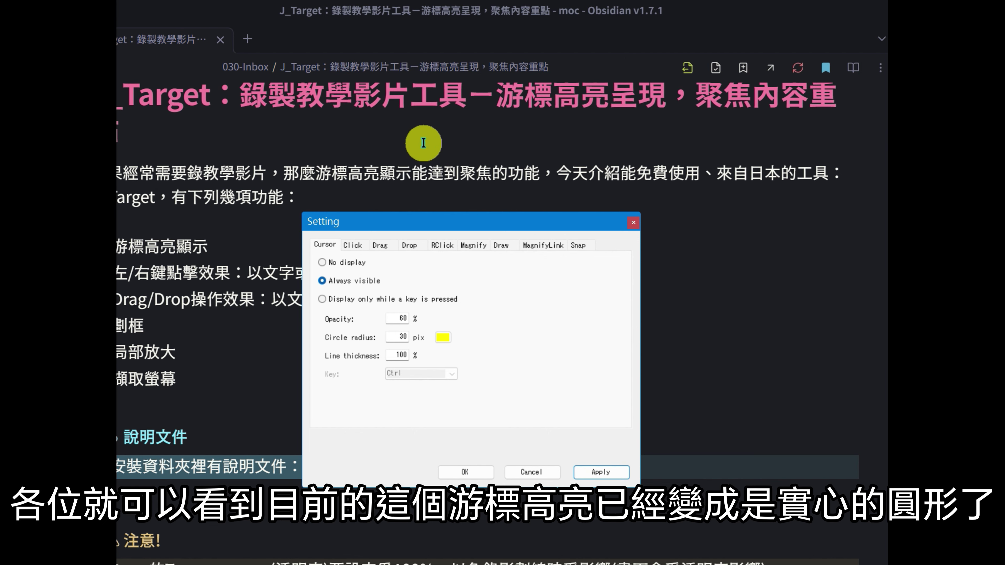
click(704, 256)
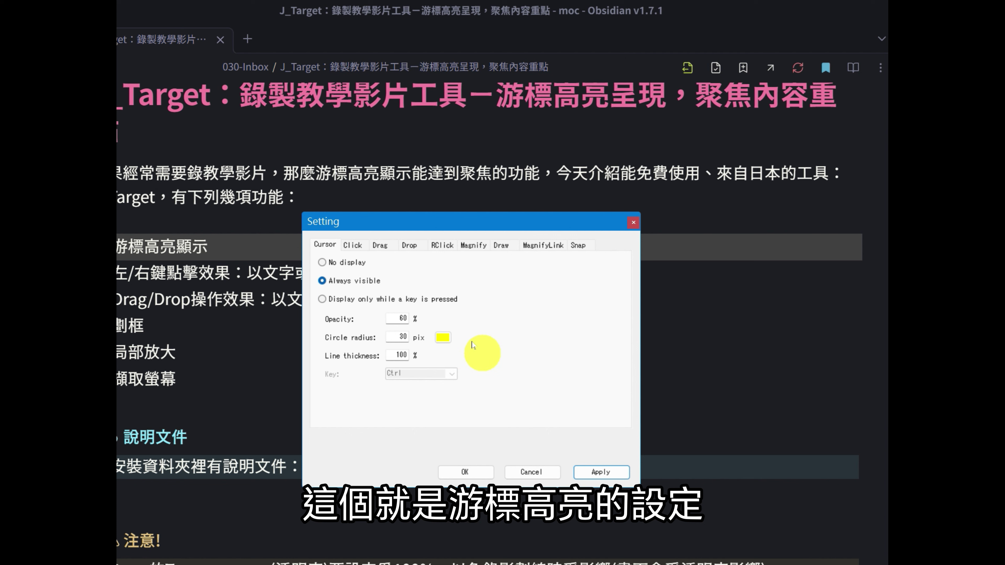
Enable the sound for the Click effect with Sound_Electric.wav from the j_target folder and apply it.
click(354, 246)
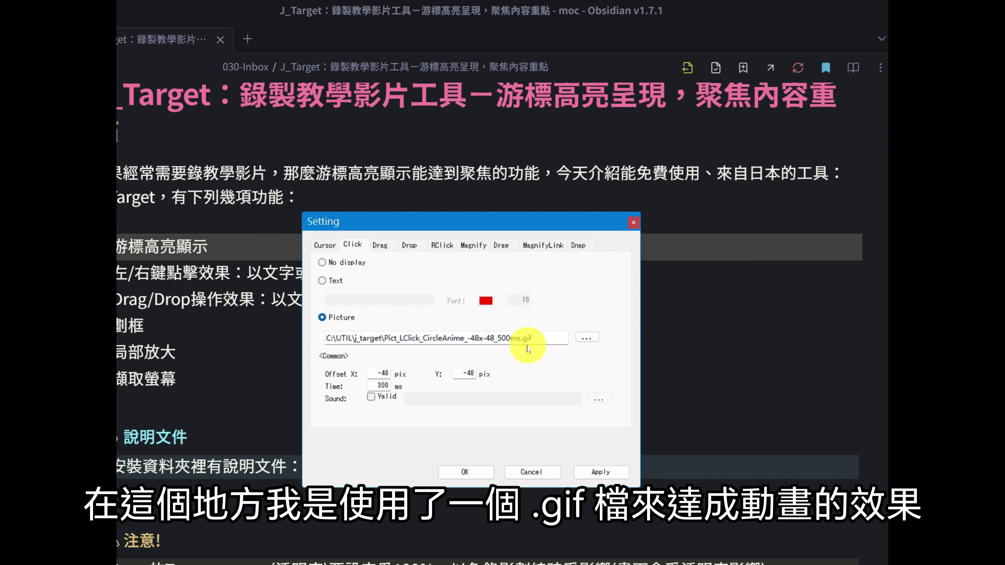
click(400, 284)
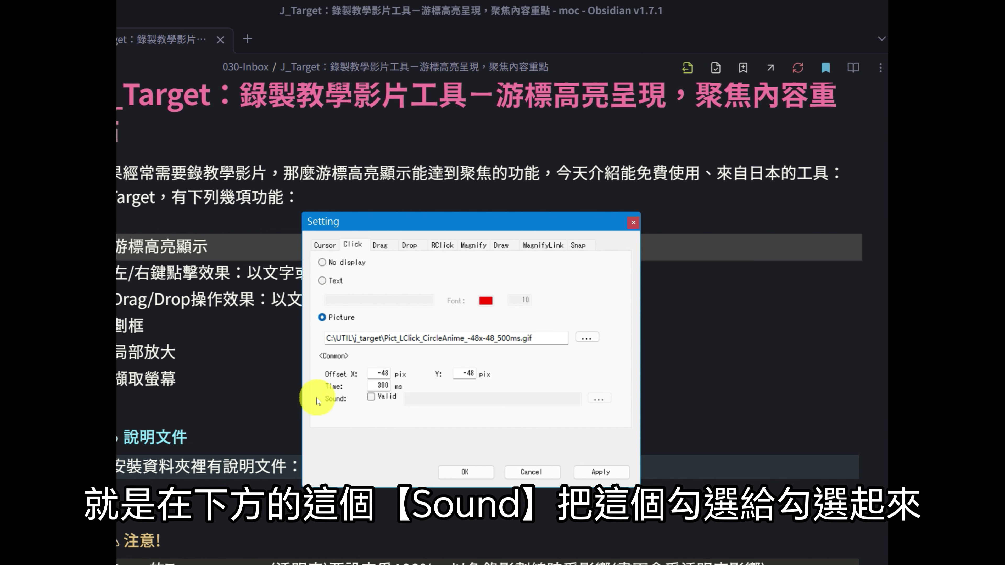
click(371, 397)
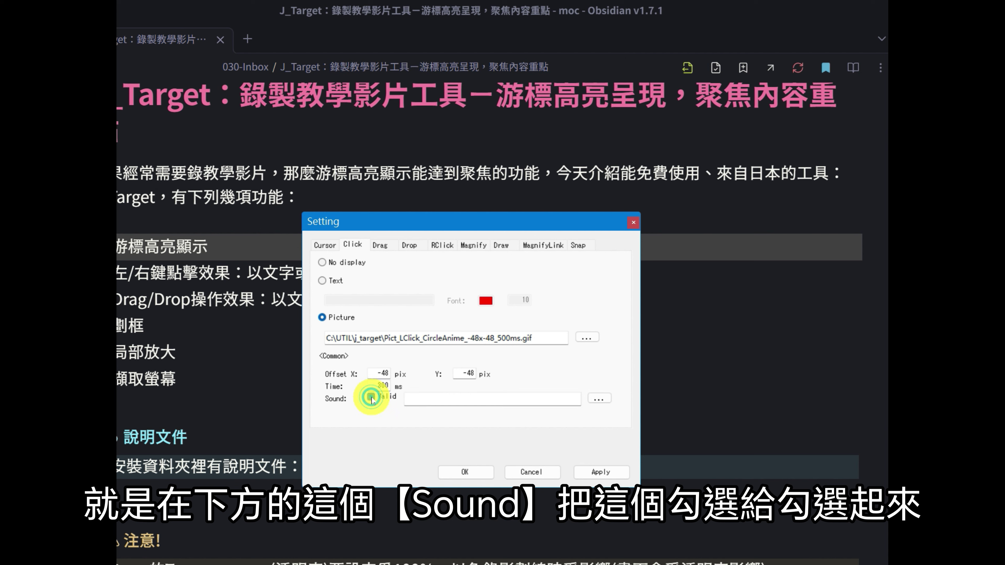
click(600, 399)
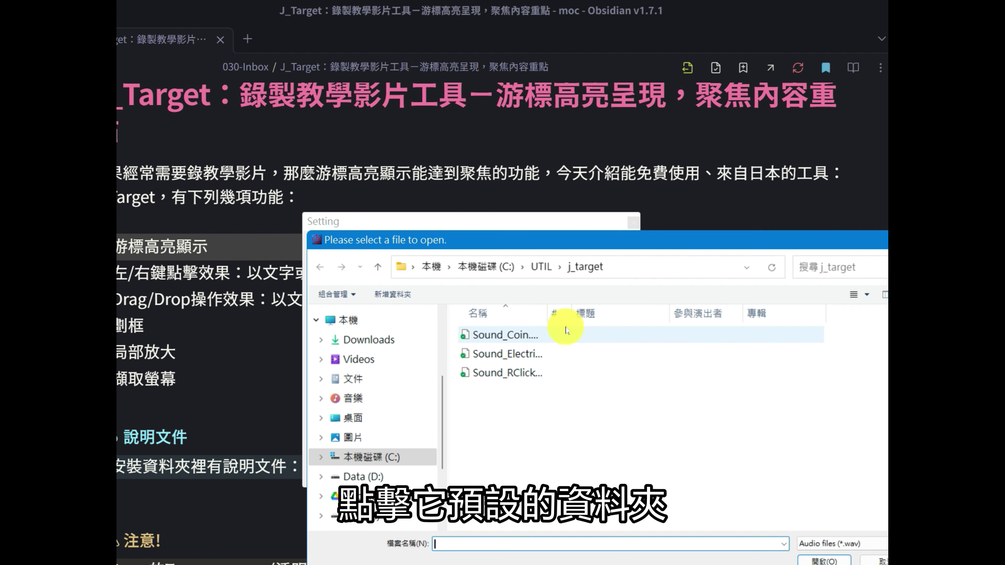
double_click(547, 311)
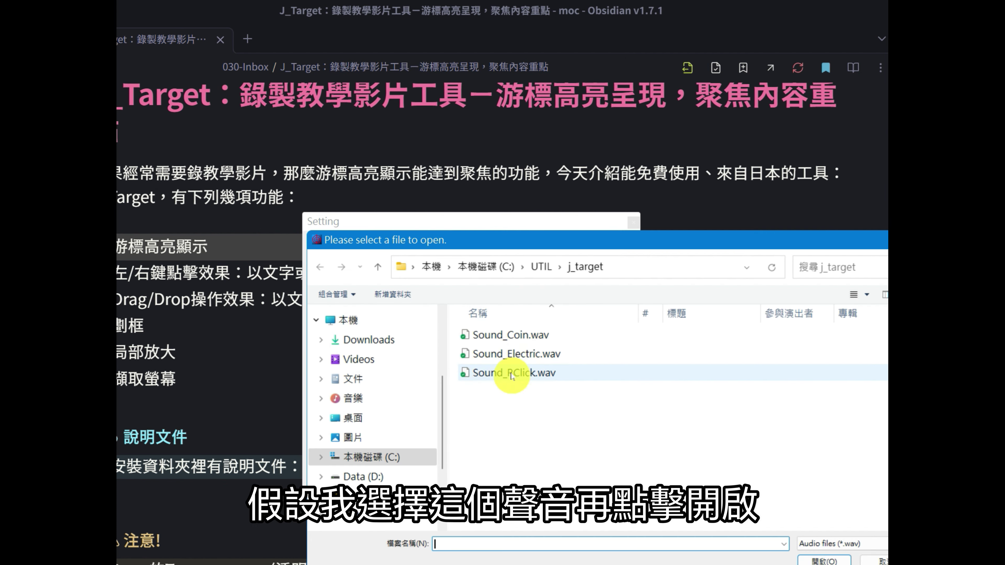
click(500, 354)
click(756, 513)
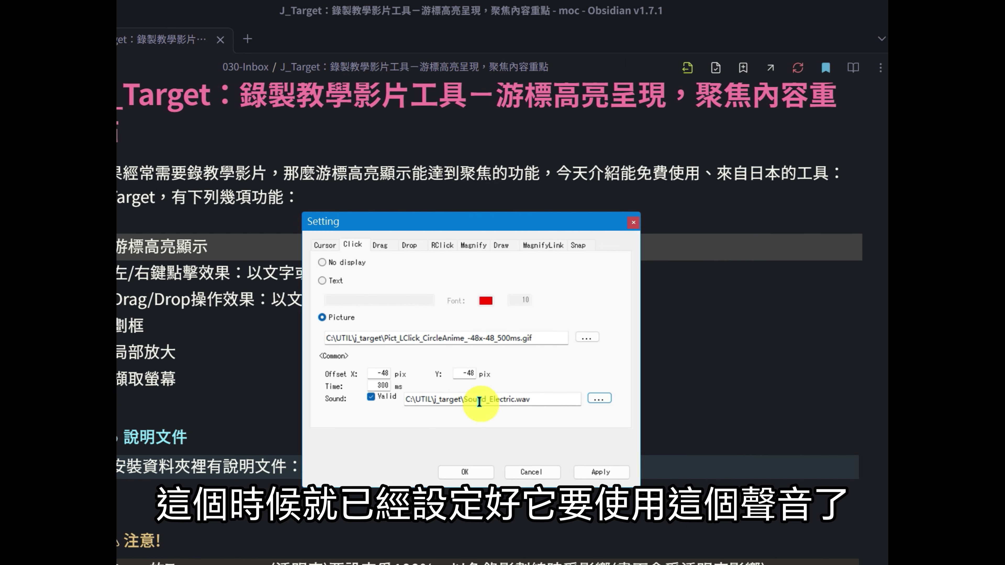
click(611, 475)
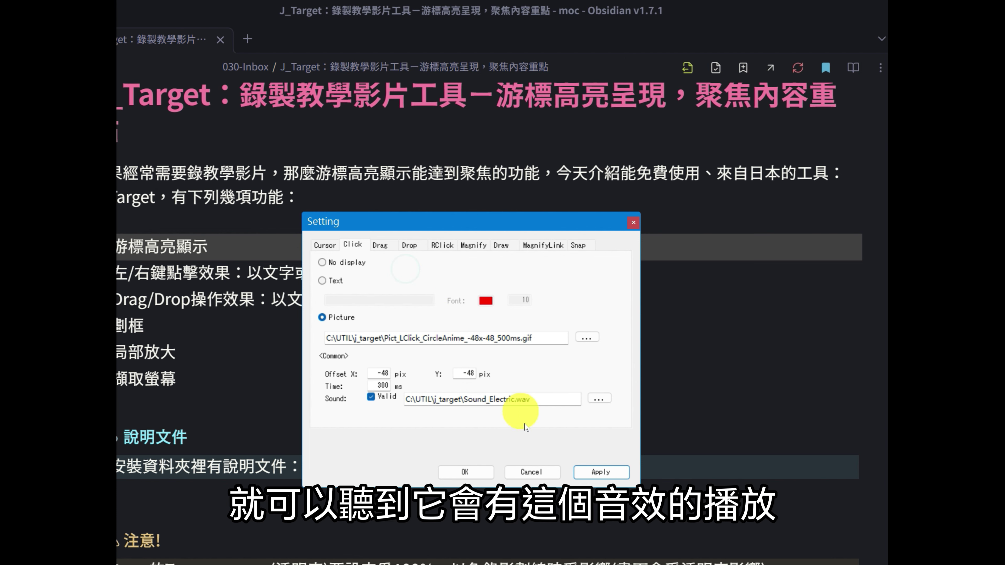
Switch the Drag effect to the Text option, apply it and test it in the settings window.
click(380, 245)
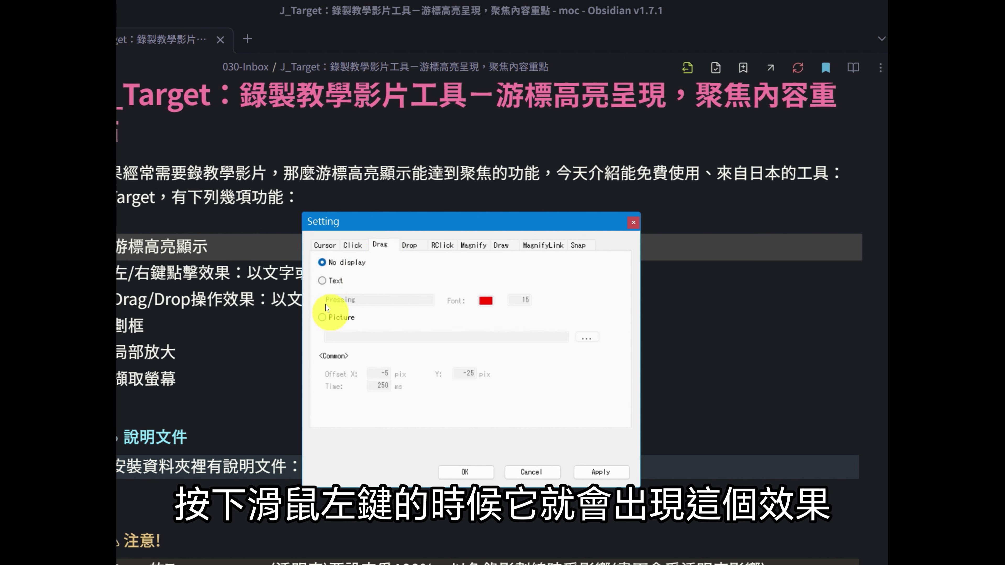
click(414, 248)
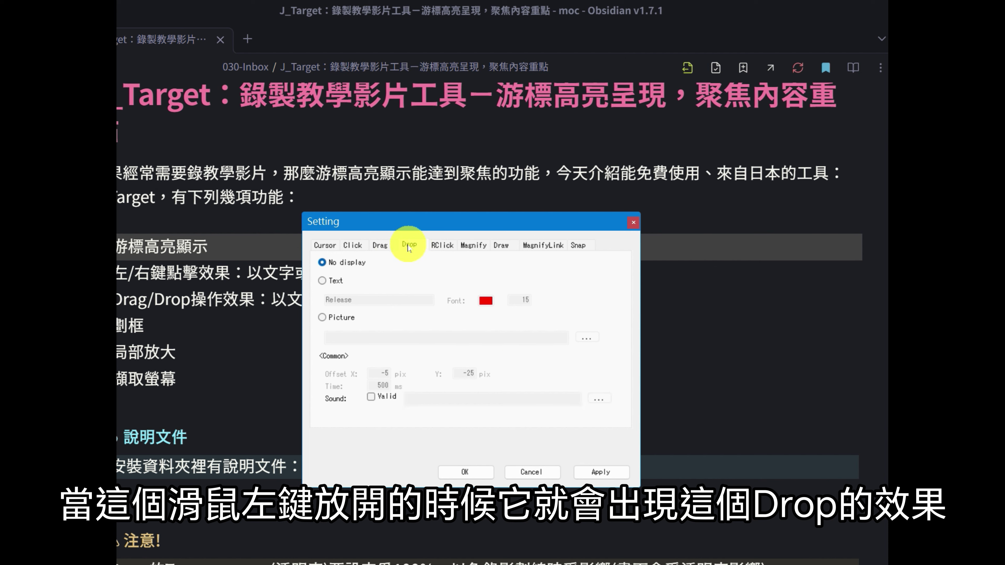
click(379, 246)
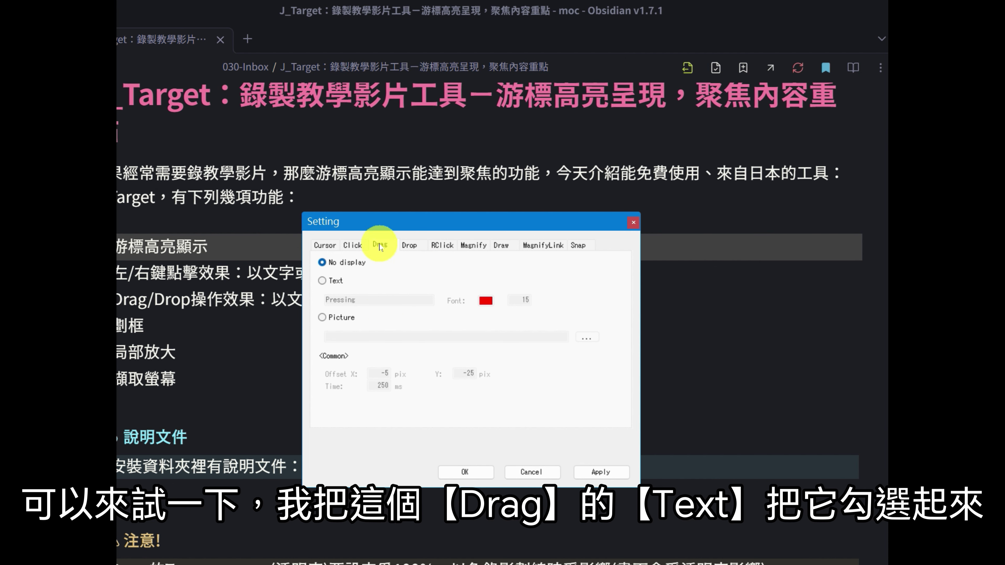
click(323, 280)
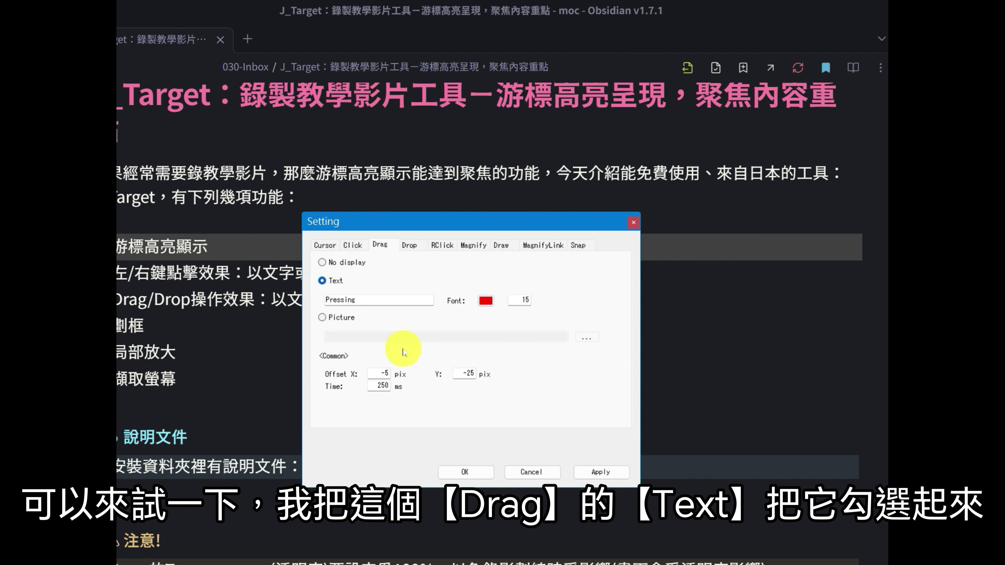
click(379, 300)
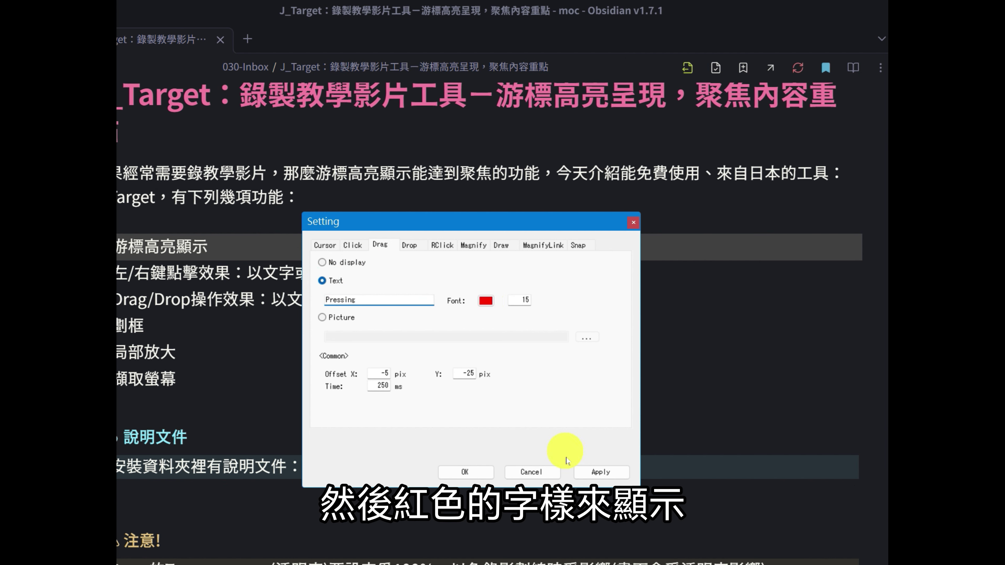
click(604, 477)
mouse_move(520, 370)
mouse_down()
mouse_move(390, 273)
mouse_move(565, 280)
mouse_move(573, 329)
mouse_move(439, 333)
mouse_up()
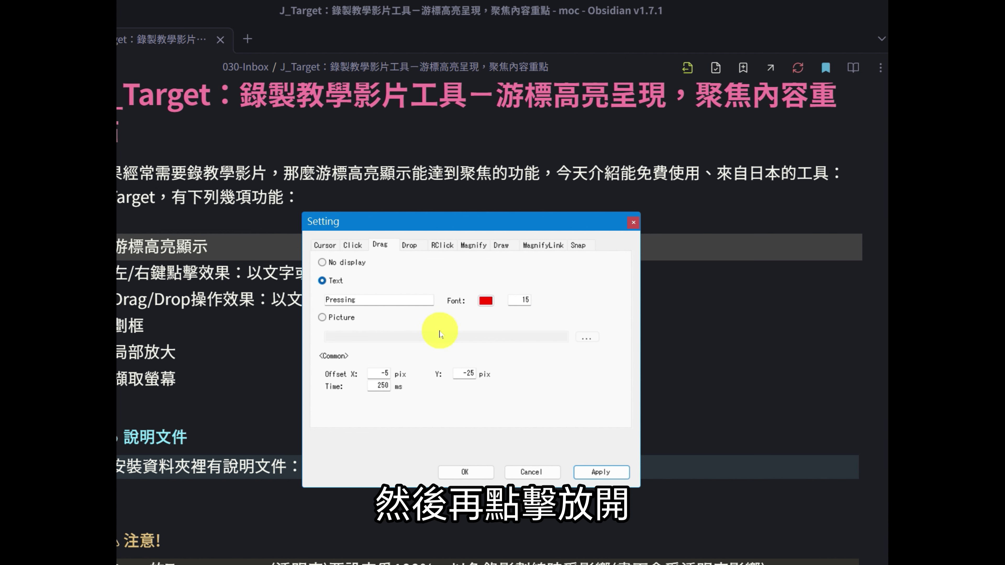
Switch the Drop effect to the Text option, apply it and test the release text.
click(409, 245)
click(331, 279)
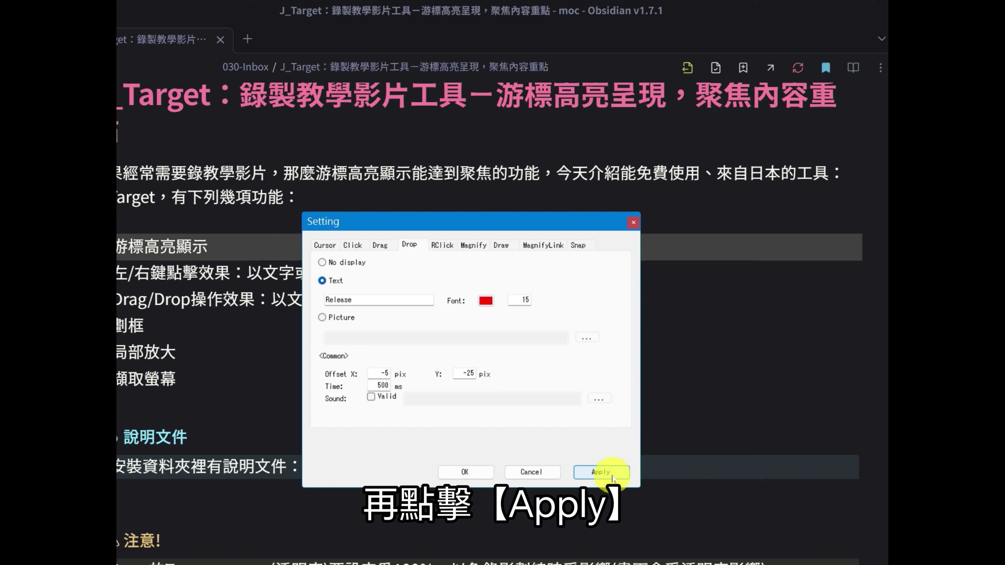
drag(390, 276, 562, 280)
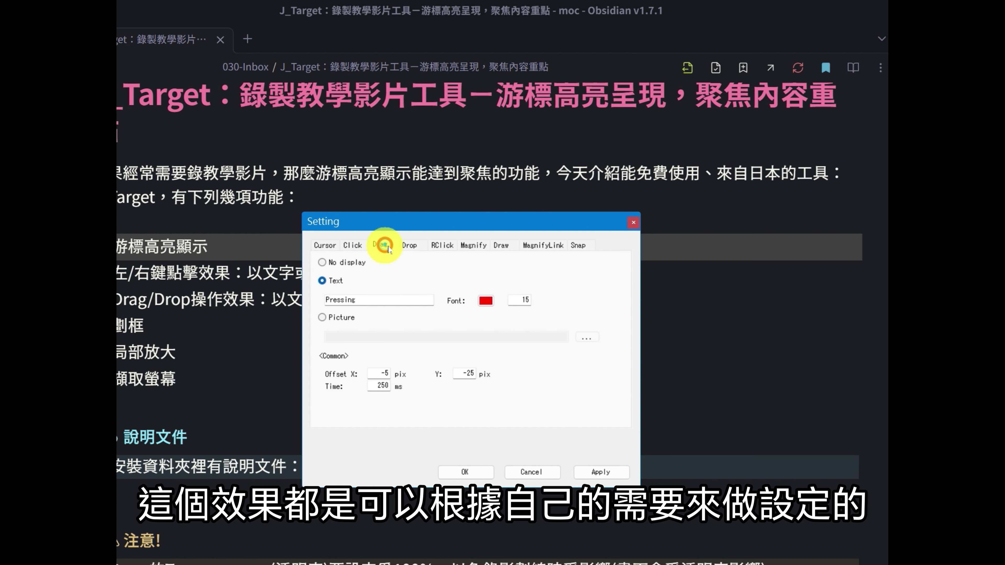
Review the Drag, RClick and Magnify settings, including the activation key for the magnifier.
click(369, 245)
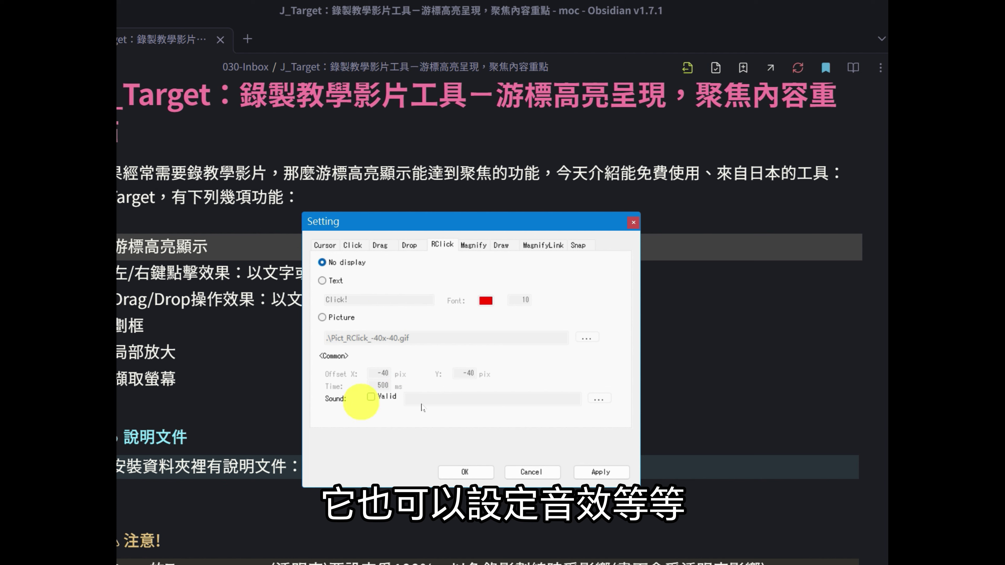
click(473, 245)
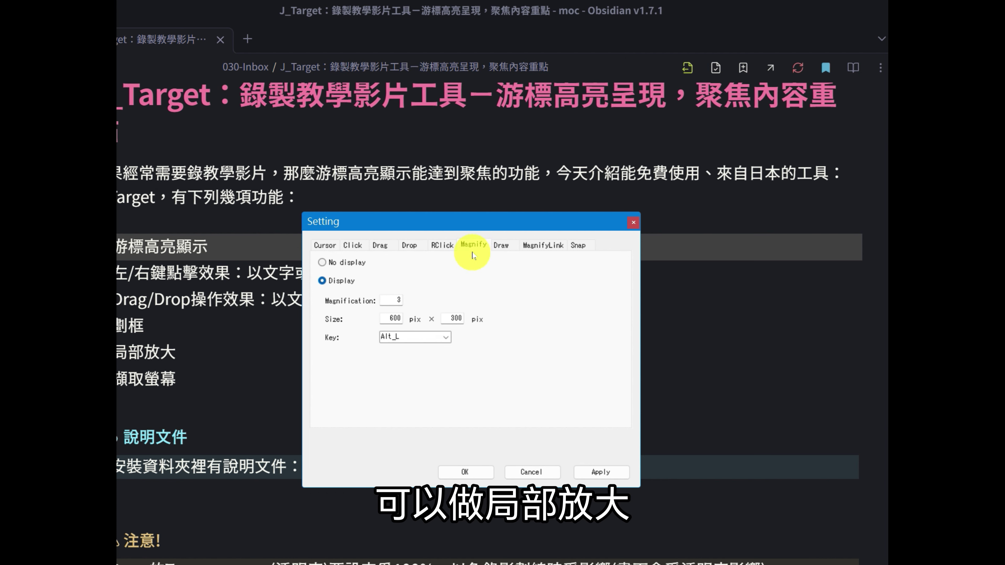
key(alt)
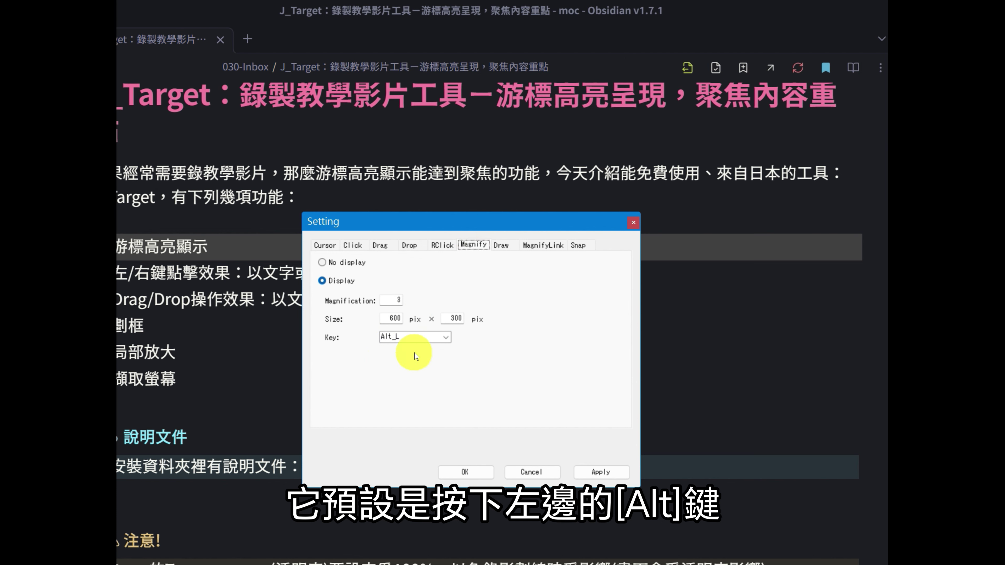
Test the magnifier with its left Alt activation key over the settings window and note text.
key(alt)
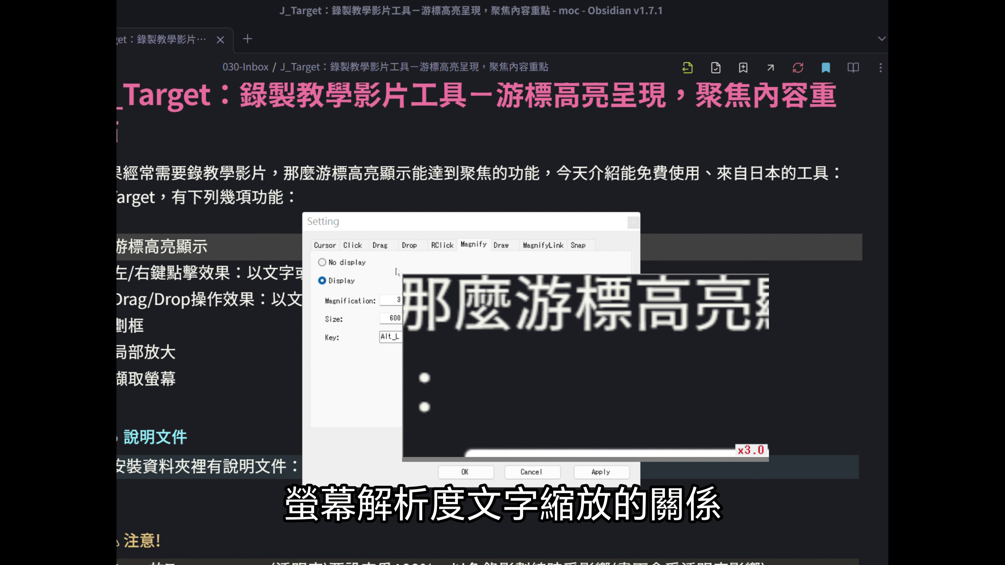
key(alt)
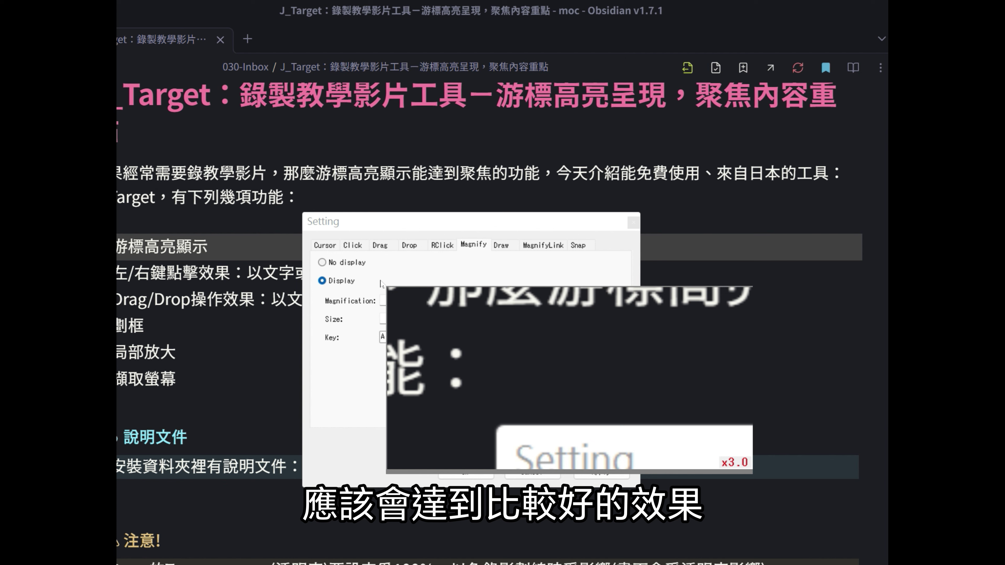
key(alt)
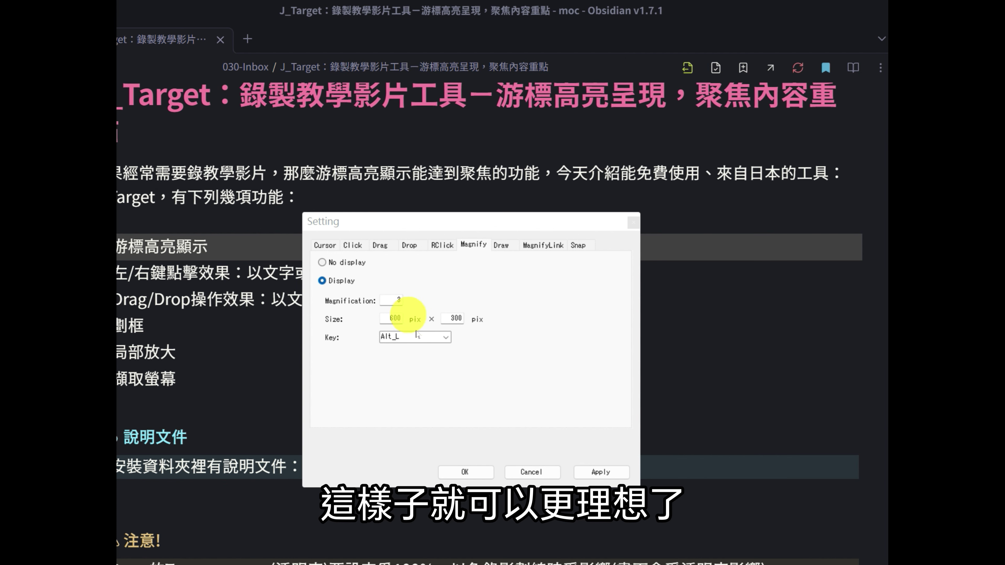
Set the Draw effect's transparency to 100% and test it by drawing a frame around the Draw options.
click(501, 244)
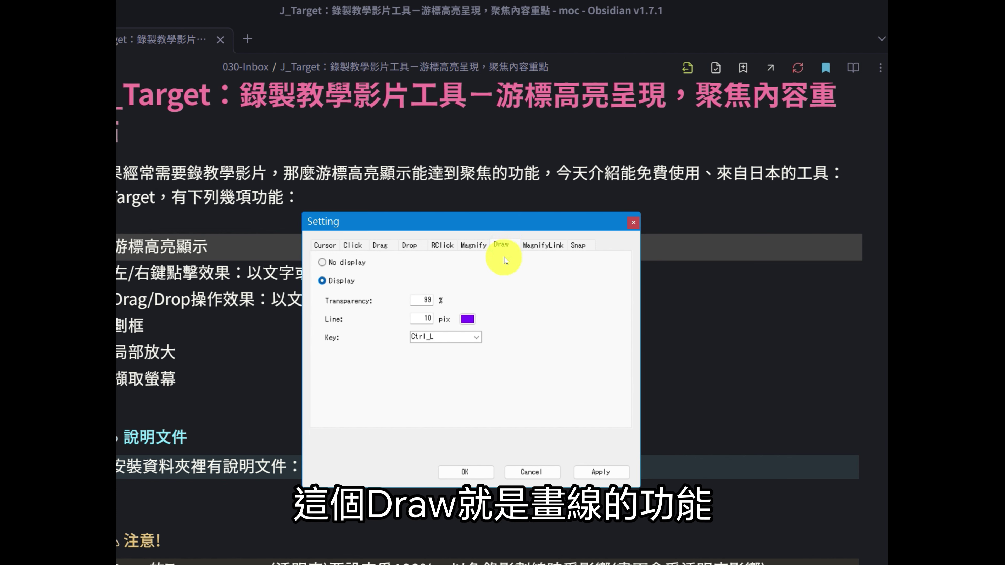
drag(415, 301, 431, 300)
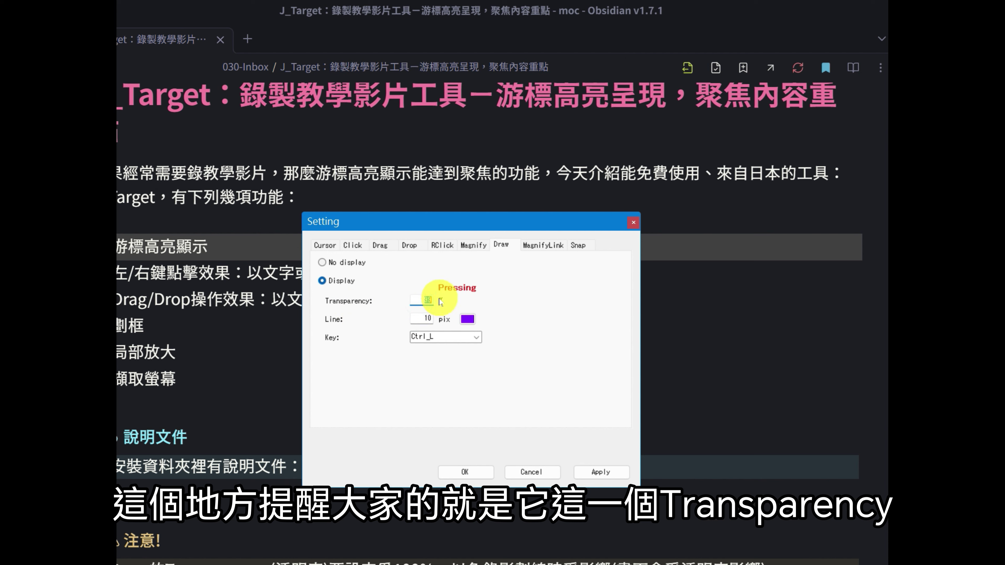
text(100)
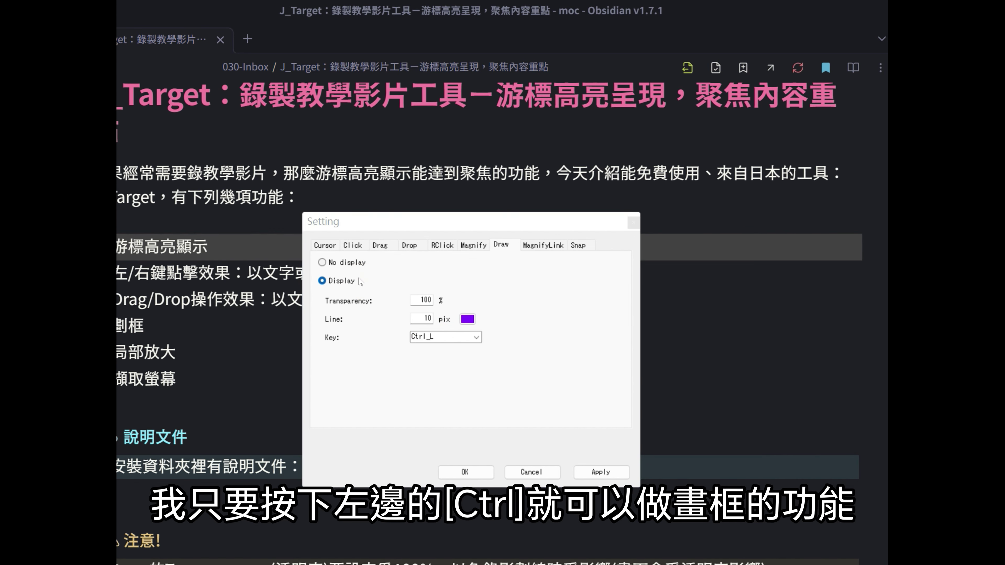
mouse_move(358, 276)
mouse_down()
mouse_move(530, 382)
mouse_move(556, 384)
mouse_up()
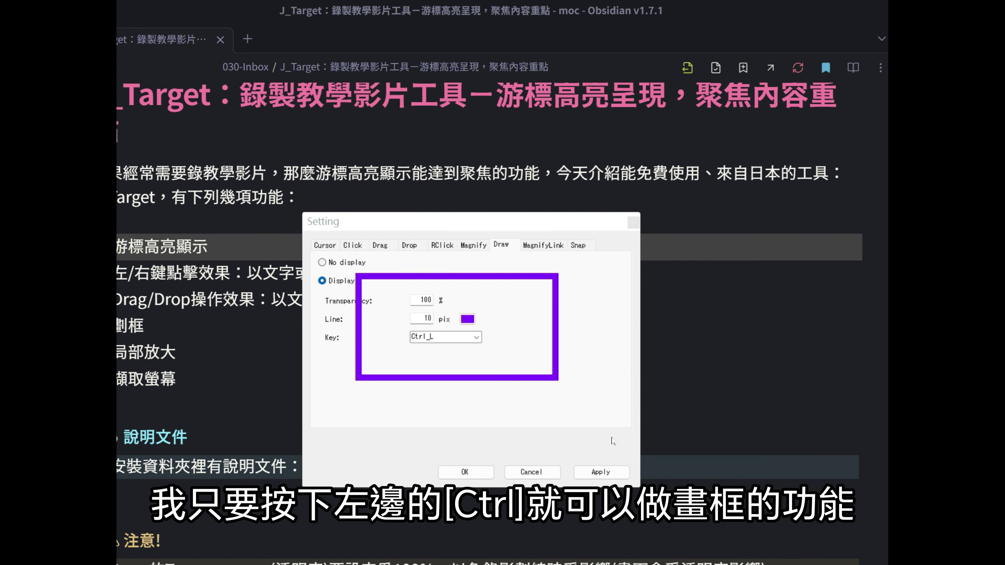
Review the MagnifyLink and Snap settings and try the Win + ` screen-capture hotkey.
click(543, 244)
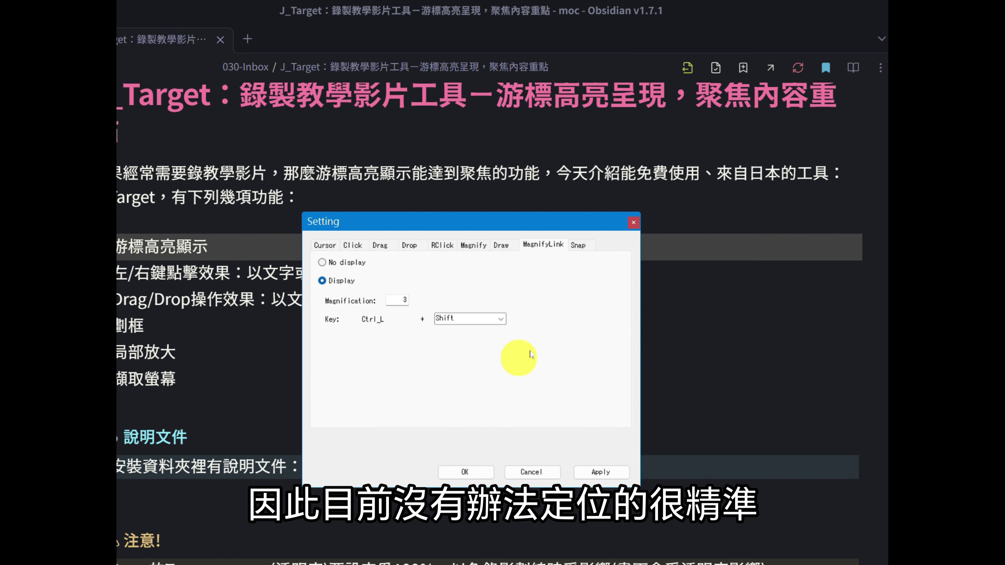
click(578, 244)
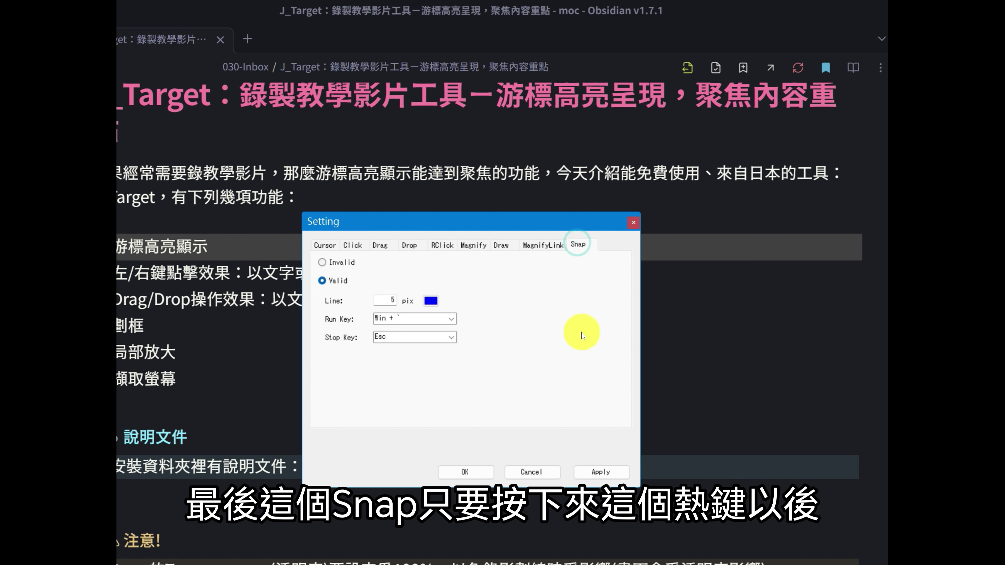
key(super+grave)
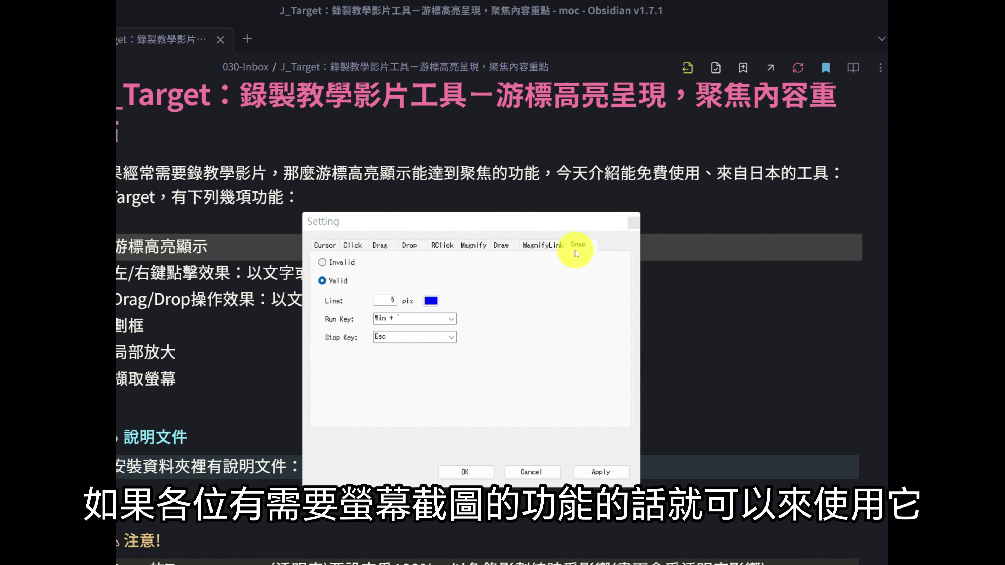
Review the Cursor highlight and Click effect settings again, alternating between the two.
click(323, 244)
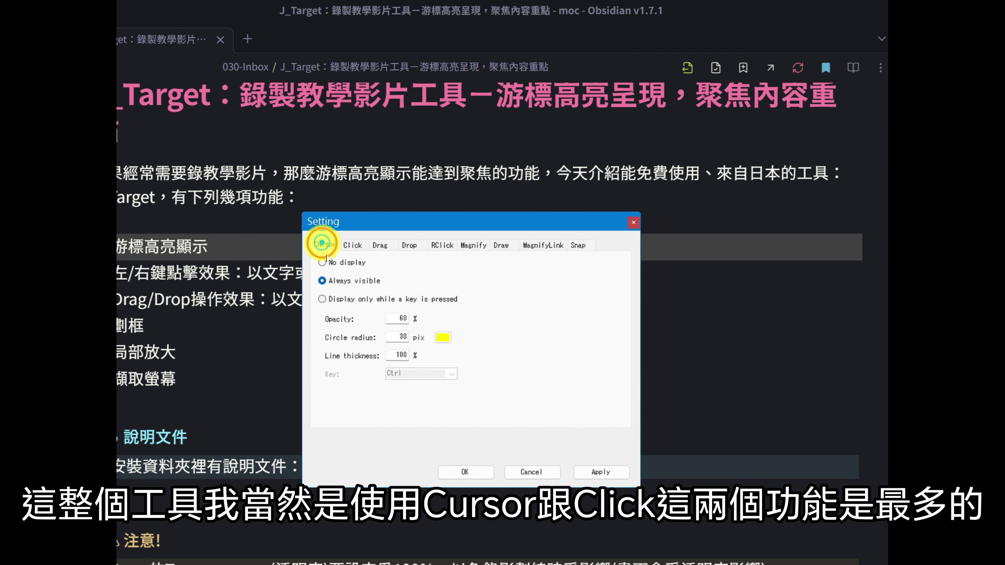
click(353, 244)
click(320, 246)
click(353, 244)
click(322, 244)
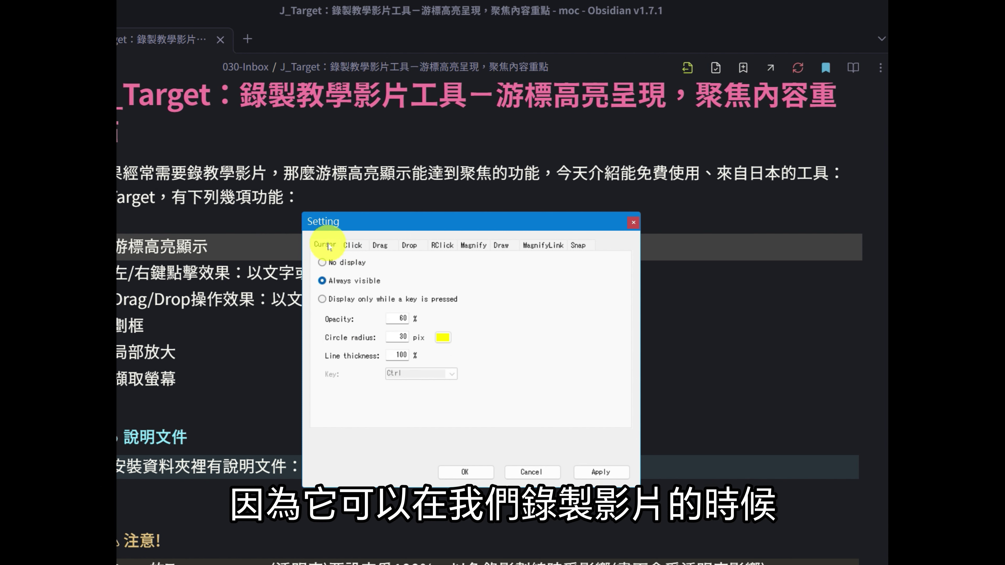
click(353, 244)
click(324, 246)
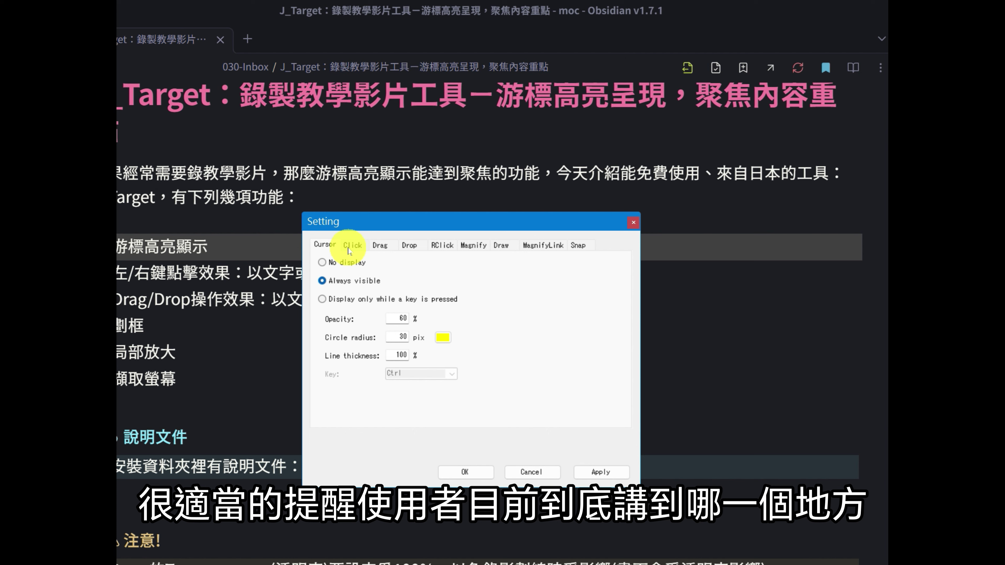
click(348, 248)
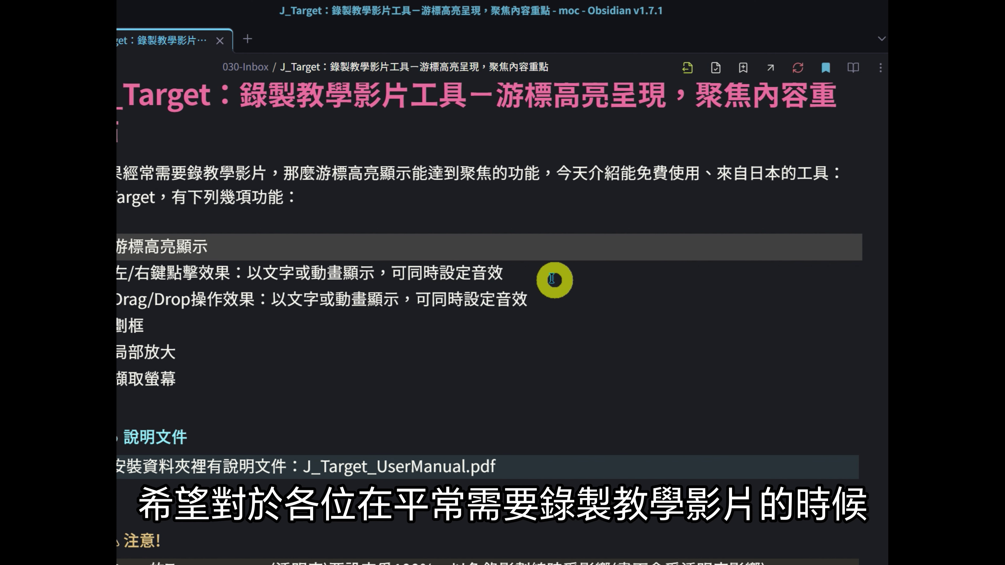
Draw a purple line beneath 教學影片 in the note's title with the Draw effect, and clear it.
click(283, 118)
drag(349, 122, 413, 117)
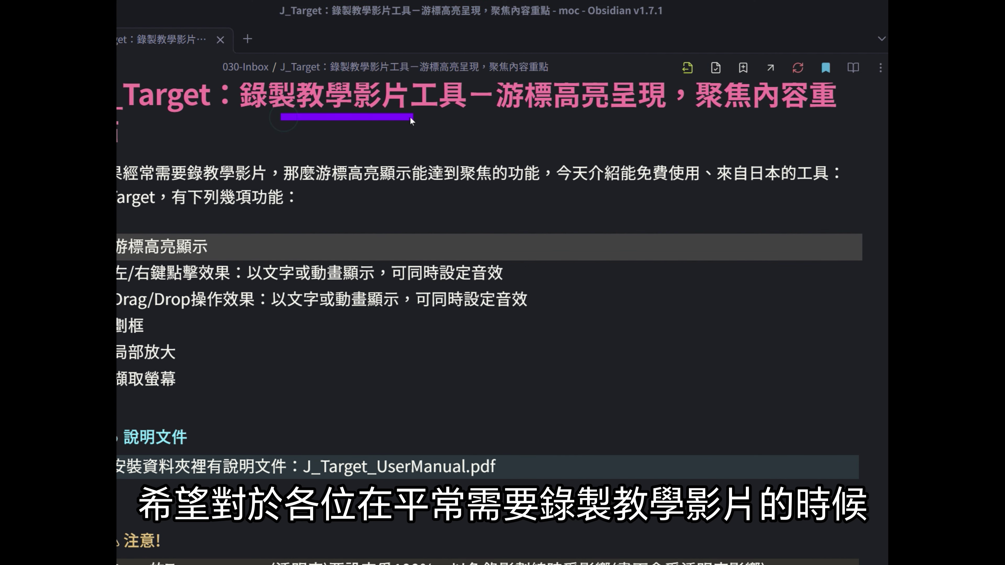
right_click(322, 127)
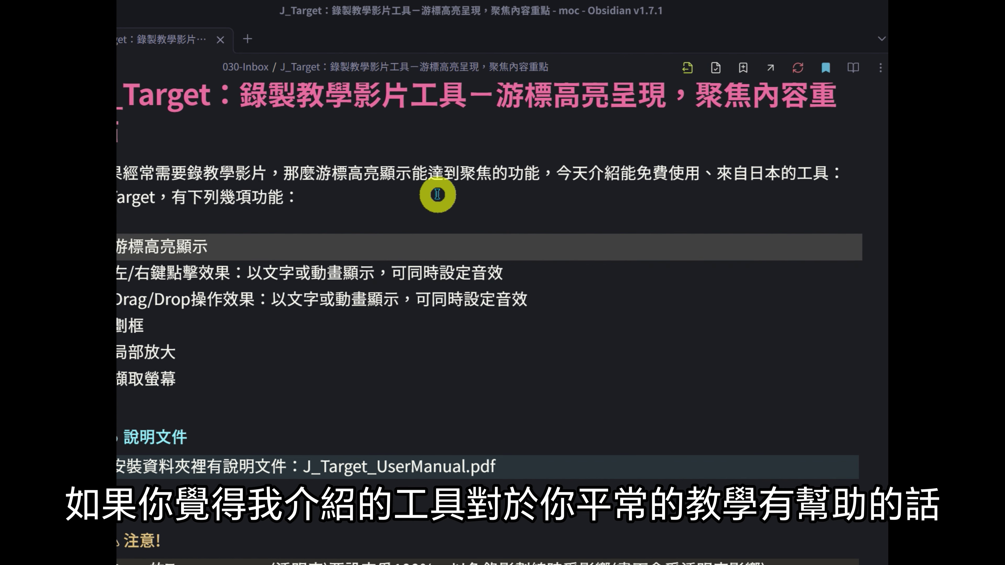